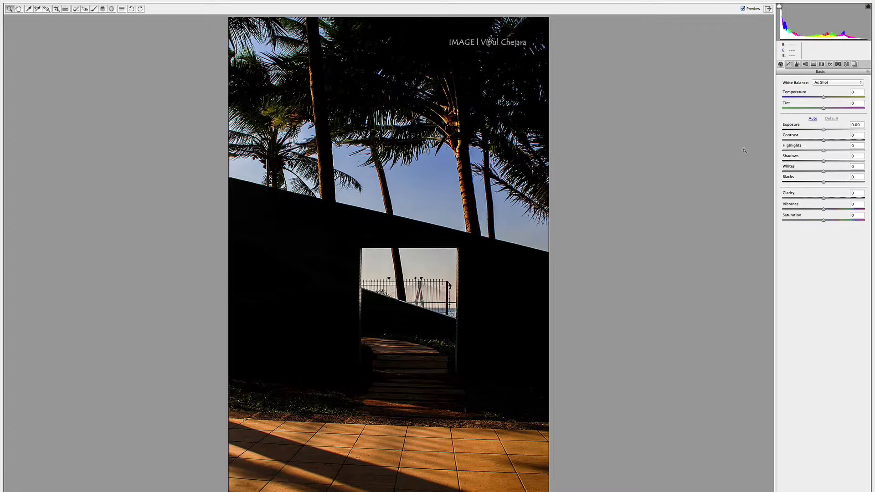
- Try the automatic tone adjustment on the photo and restore the default tone settings
click(813, 119)
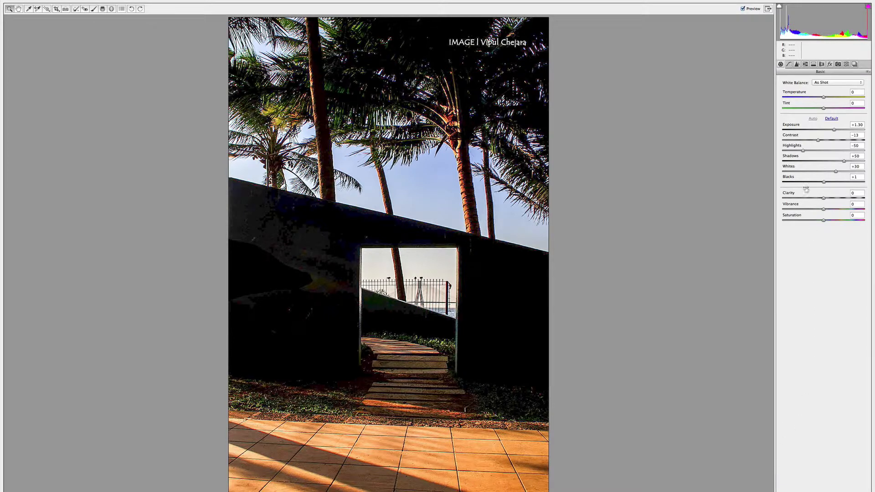
click(831, 119)
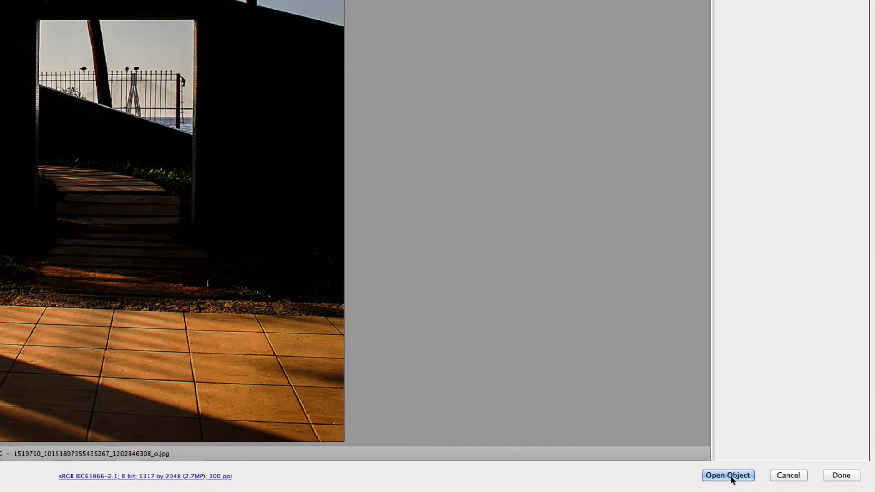
- Open the photo as a smart object and place its document window next to the Layers panel
click(735, 476)
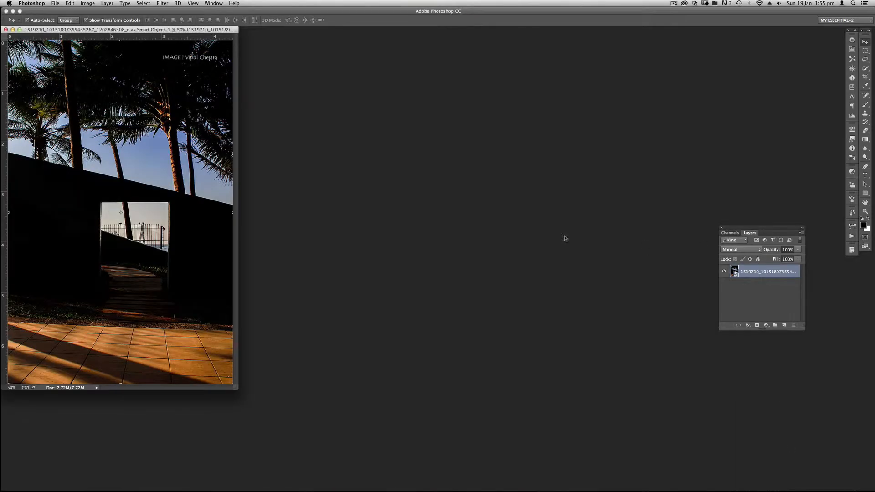
drag(227, 31, 652, 65)
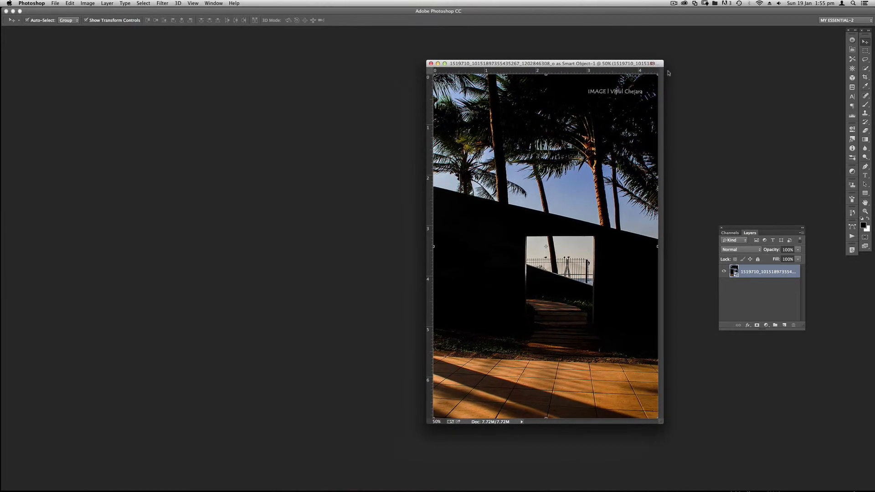
drag(751, 225, 733, 216)
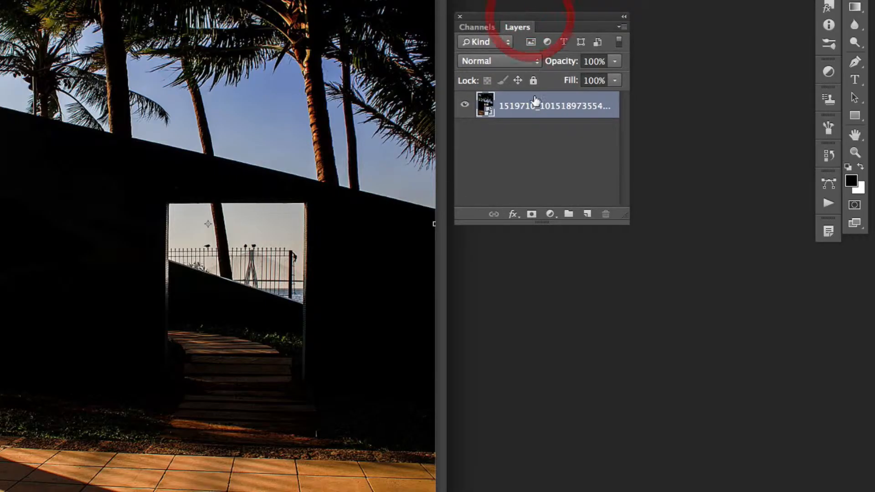
- Create an independent smart object copy of the photo layer and apply automatic tone adjustment to the lower layer
right_click(551, 105)
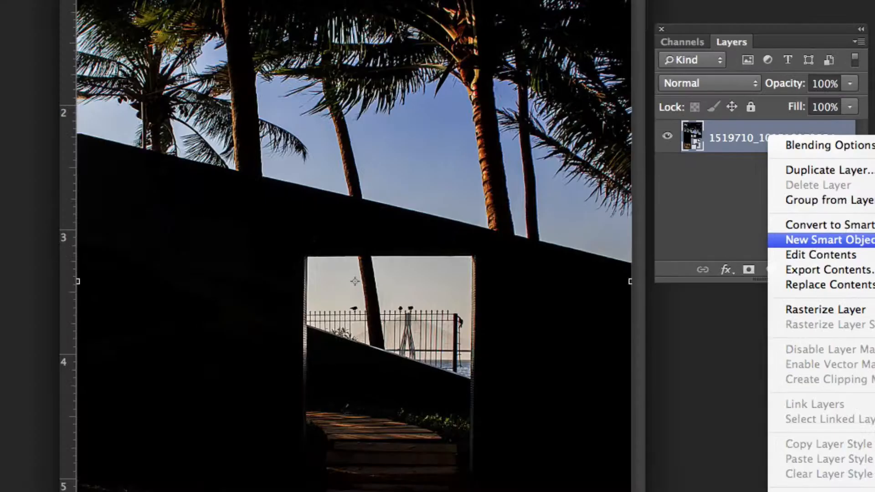
click(665, 188)
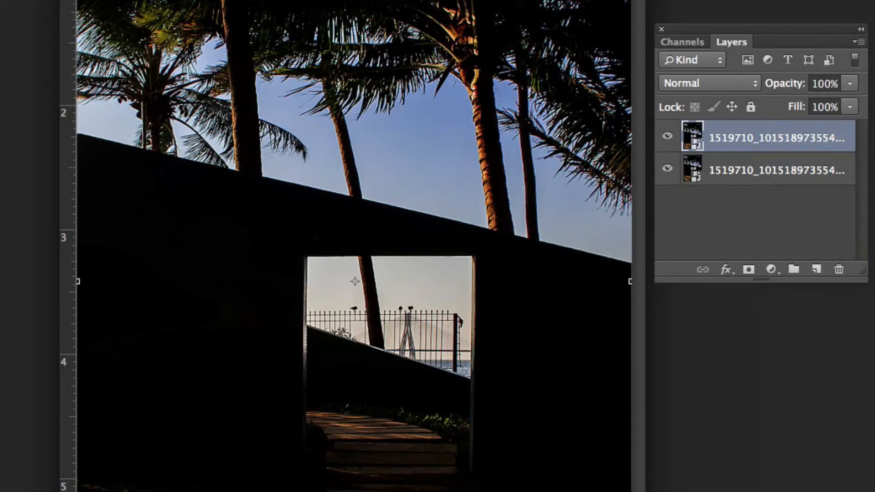
click(693, 170)
double_click(693, 169)
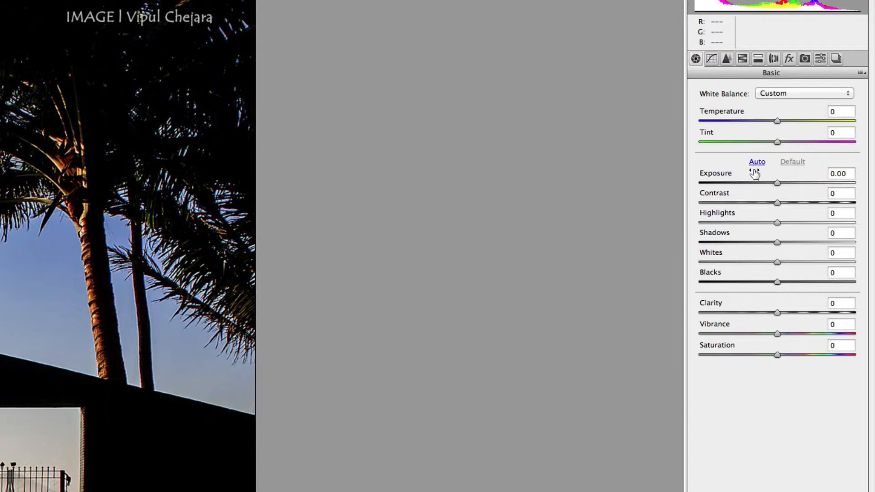
click(812, 119)
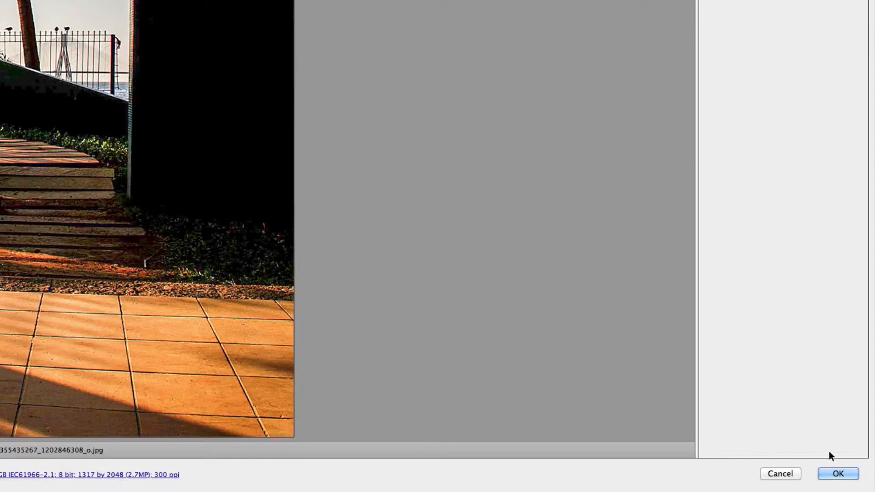
click(839, 473)
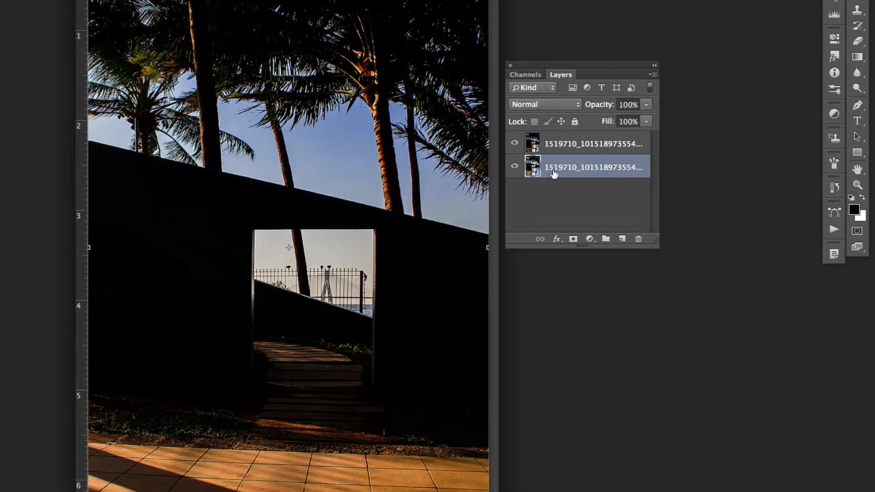
- Compare the dark and brightened versions by hiding the upper layer and showing it again
click(515, 143)
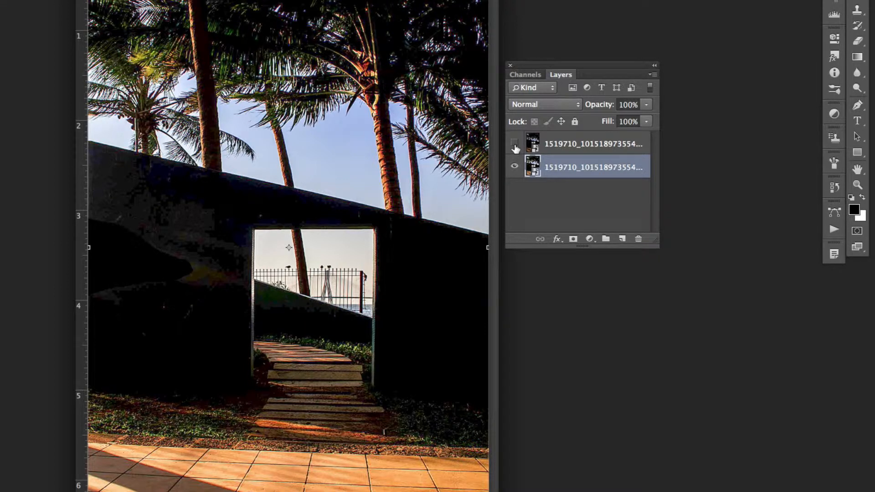
click(515, 144)
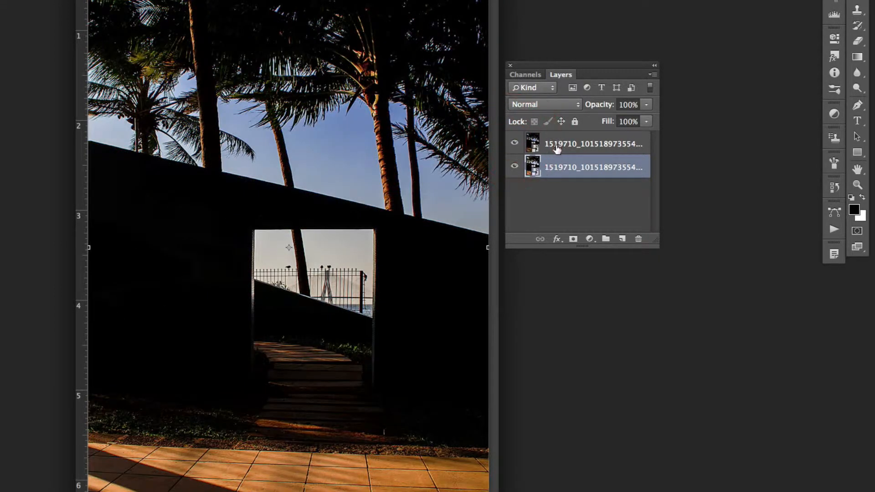
drag(579, 67, 573, 103)
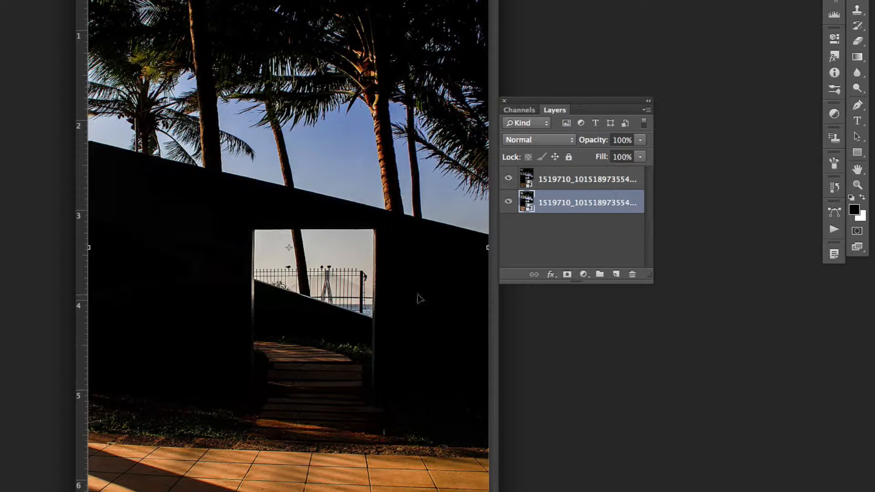
- Add a white layer mask to the upper layer and ready the Brush tool with black as foreground colour
click(552, 179)
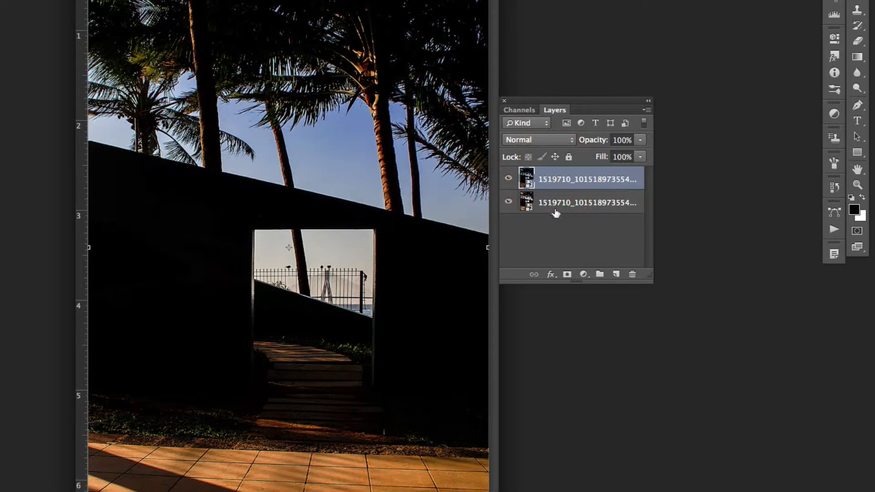
click(567, 275)
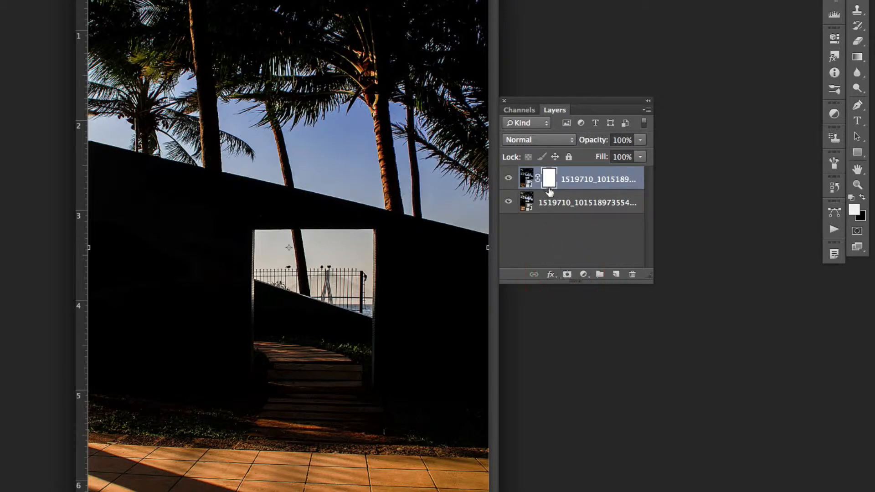
click(865, 197)
key(b)
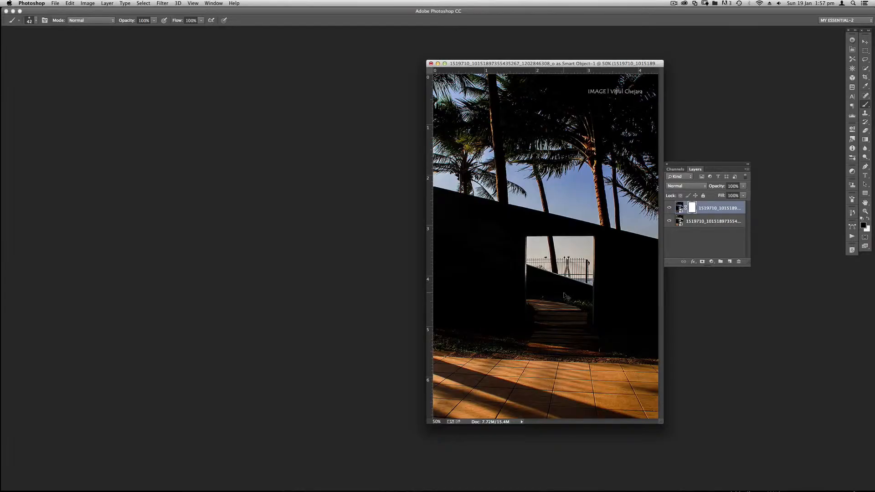
- With the upper layer's mask active, set the brush size to 10 and its opacity to 47%
key(super+equal)
key(super+equal)
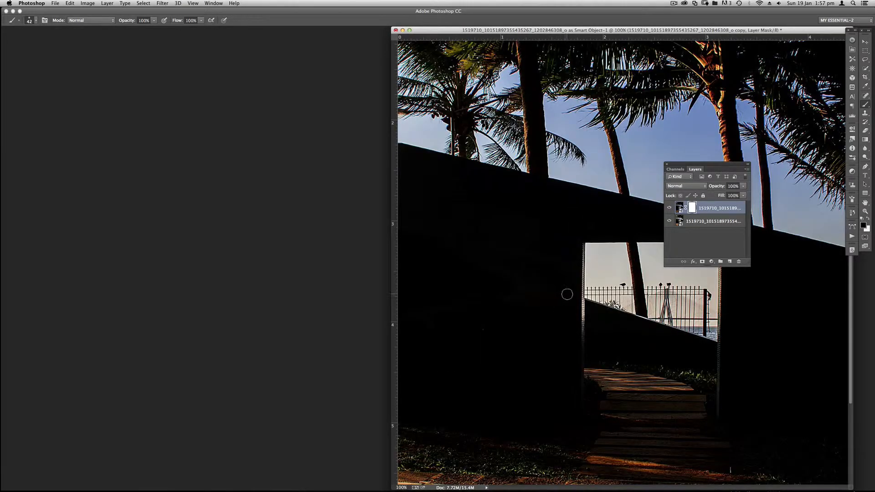
key(super+equal)
drag(549, 388, 593, 225)
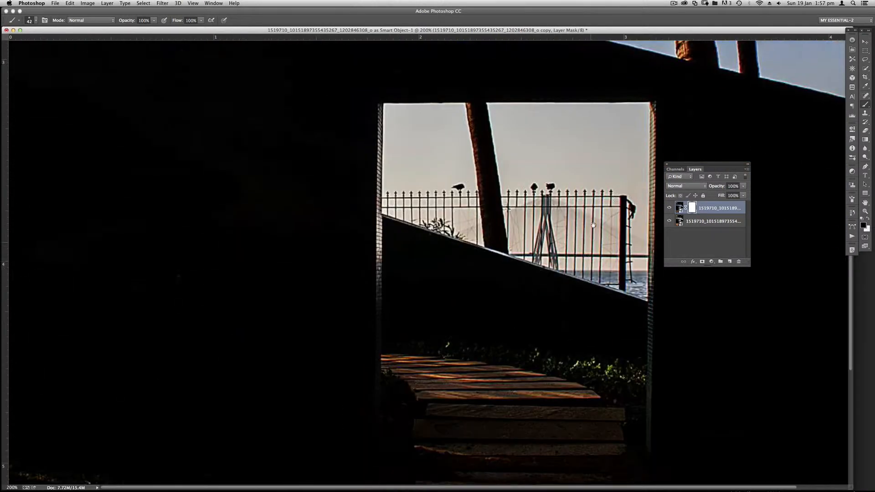
key(super+minus)
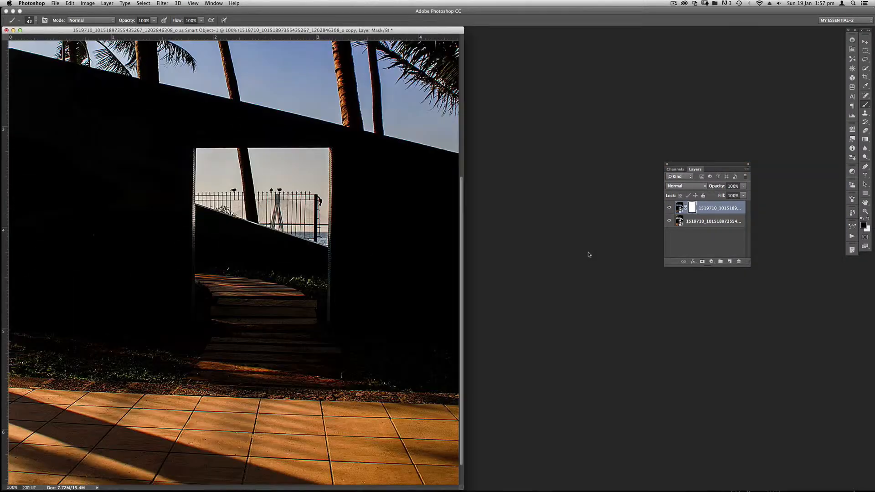
drag(439, 30, 637, 41)
key(super+equal)
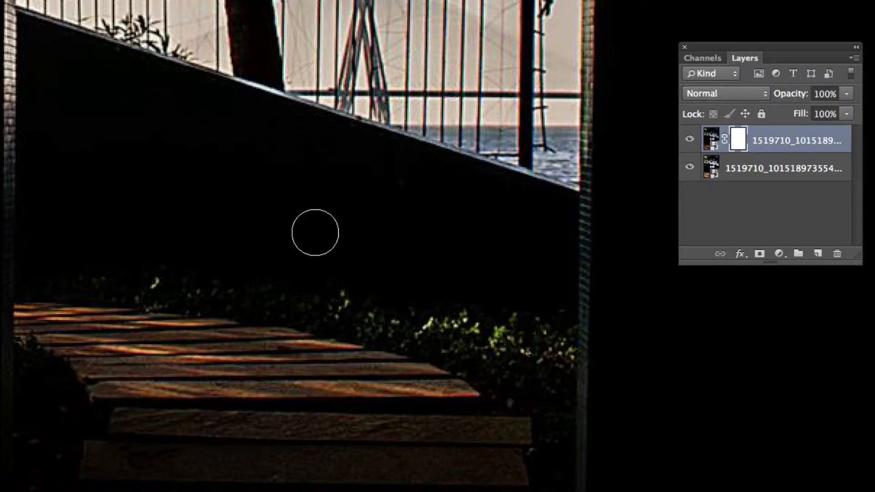
mouse_move(333, 226)
mouse_down()
mouse_move(304, 220)
mouse_move(328, 224)
mouse_move(303, 224)
mouse_move(312, 242)
mouse_up()
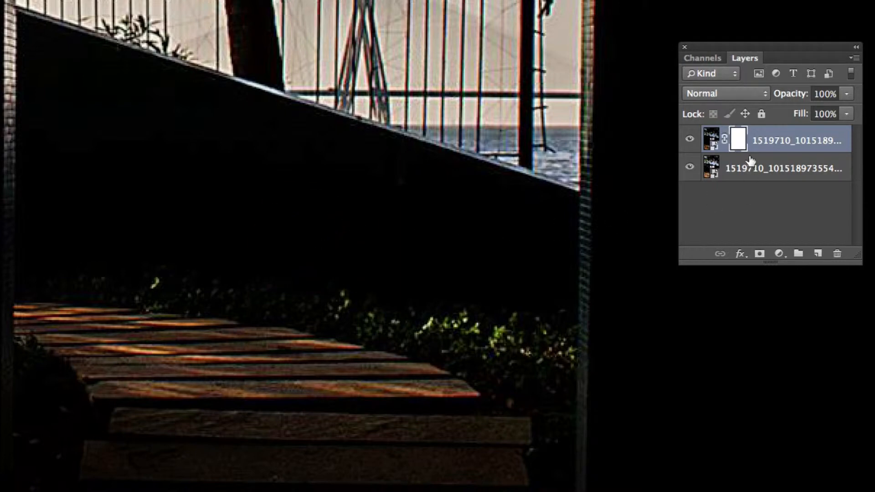
click(739, 142)
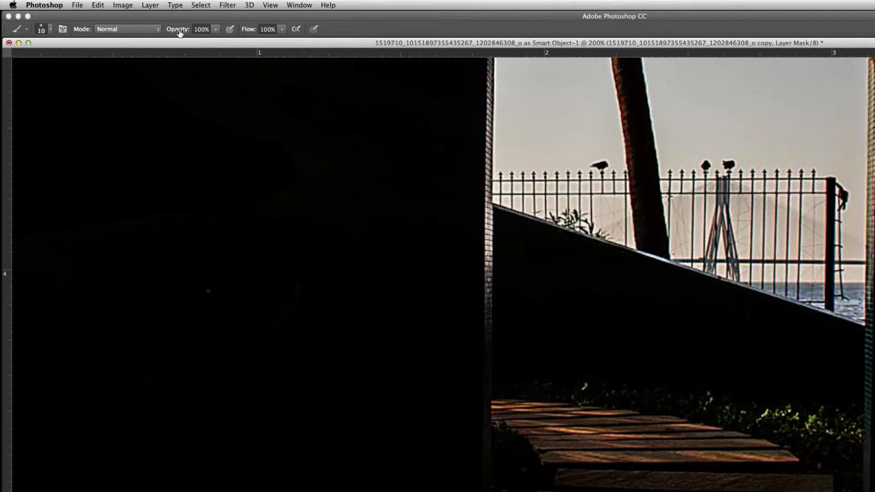
drag(180, 32, 154, 30)
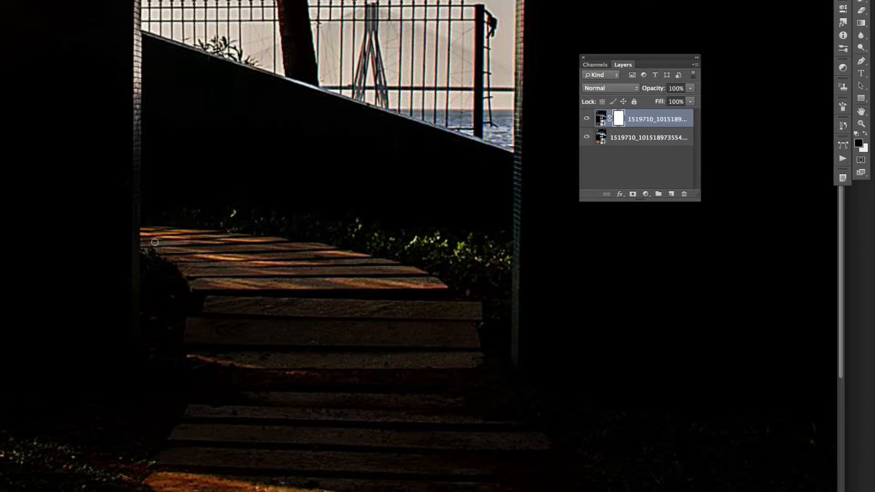
- Paint black on the mask over the sunlit upper planks of the path to reveal the brighter layer
mouse_move(151, 237)
mouse_down()
mouse_move(165, 237)
mouse_move(147, 229)
mouse_move(186, 234)
mouse_up()
mouse_move(152, 236)
mouse_down()
mouse_move(178, 244)
mouse_move(263, 236)
mouse_up()
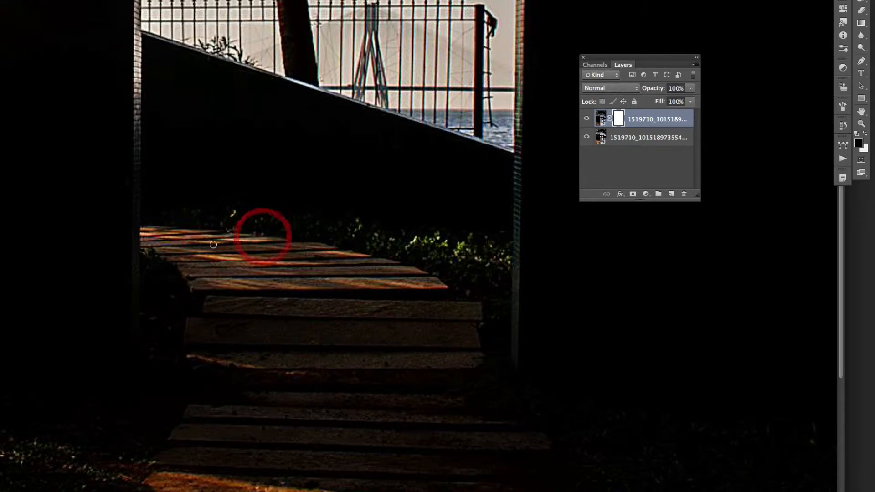
mouse_move(210, 248)
mouse_down()
mouse_move(314, 243)
mouse_move(294, 246)
mouse_up()
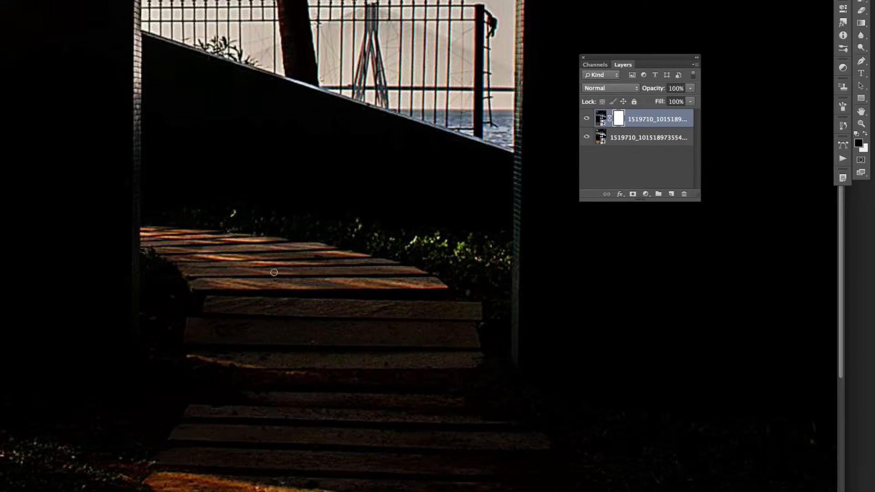
mouse_move(208, 255)
mouse_down()
mouse_move(178, 246)
mouse_move(195, 273)
mouse_up()
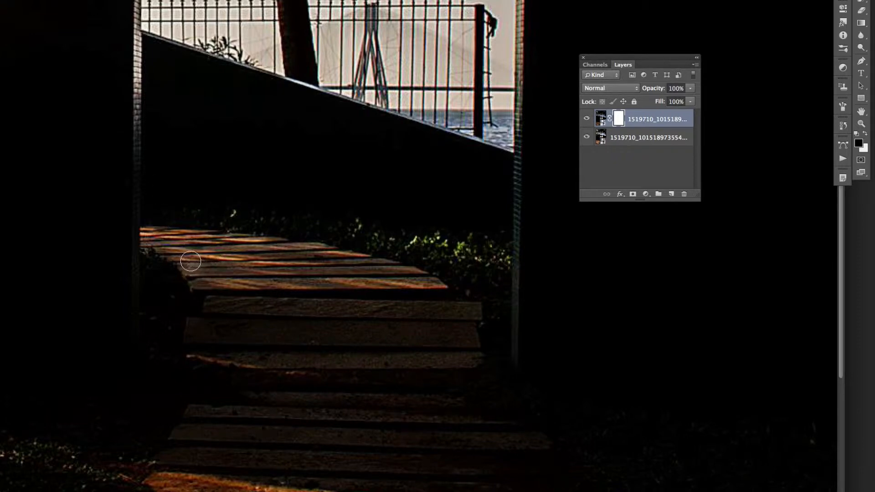
mouse_move(190, 260)
mouse_down()
mouse_move(295, 284)
mouse_move(423, 285)
mouse_move(345, 261)
mouse_move(209, 246)
mouse_move(359, 276)
mouse_move(255, 264)
mouse_move(149, 237)
mouse_up()
click(205, 251)
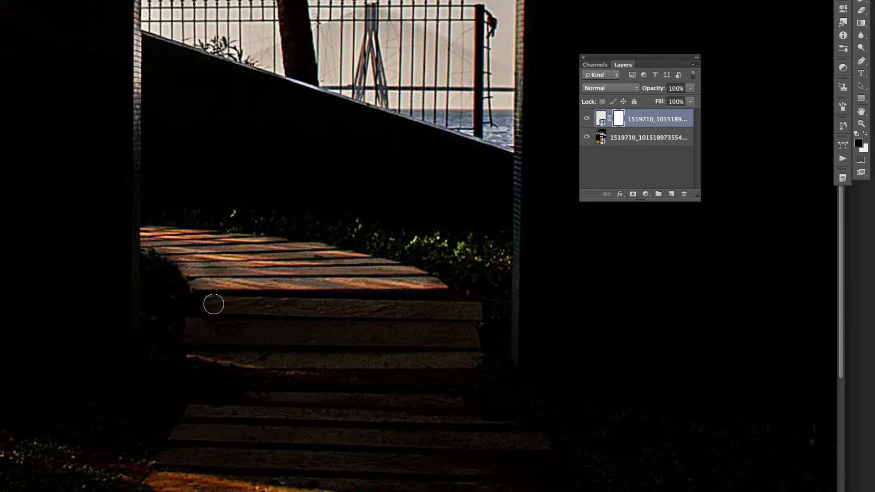
- Paint black on the mask over the dark middle and lower steps of the path to brighten them
drag(211, 303, 471, 311)
mouse_move(198, 329)
mouse_down()
mouse_move(468, 331)
mouse_move(467, 340)
mouse_move(208, 331)
mouse_move(203, 351)
mouse_move(470, 357)
mouse_move(398, 369)
mouse_move(207, 367)
mouse_move(220, 376)
mouse_move(319, 384)
mouse_move(468, 379)
mouse_move(477, 398)
mouse_move(216, 387)
mouse_move(509, 419)
mouse_up()
key(space)
drag(414, 407, 379, 323)
mouse_move(443, 328)
mouse_down()
mouse_move(499, 361)
mouse_move(172, 336)
mouse_move(150, 348)
mouse_move(473, 359)
mouse_move(139, 369)
mouse_move(505, 378)
mouse_move(483, 393)
mouse_move(310, 381)
mouse_move(486, 393)
mouse_move(404, 395)
mouse_move(426, 410)
mouse_up()
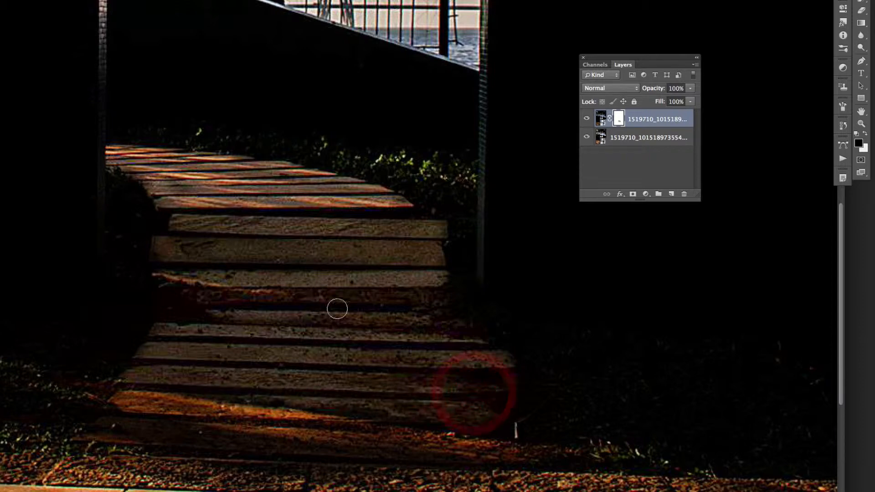
- Paint black on the mask over the middle step's end and the foliage along the far side of the path
drag(160, 249, 174, 244)
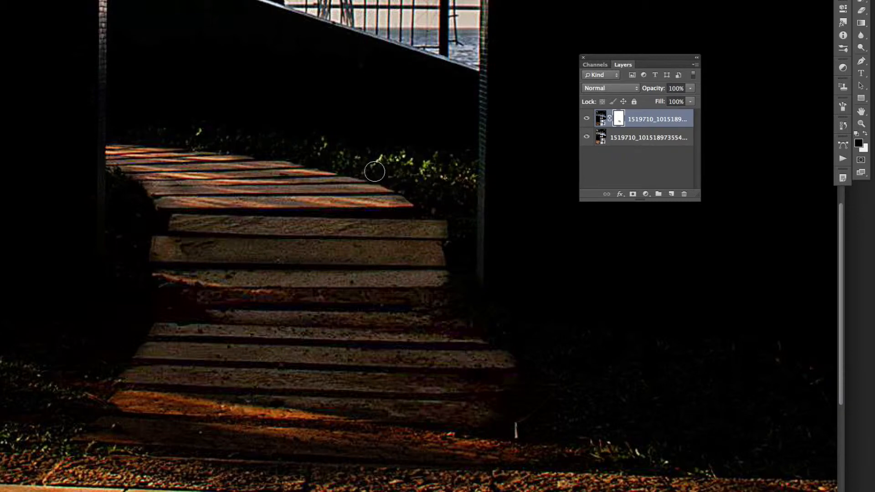
mouse_move(390, 171)
mouse_down()
mouse_move(449, 197)
mouse_move(458, 187)
mouse_move(452, 217)
mouse_move(463, 238)
mouse_move(453, 230)
mouse_up()
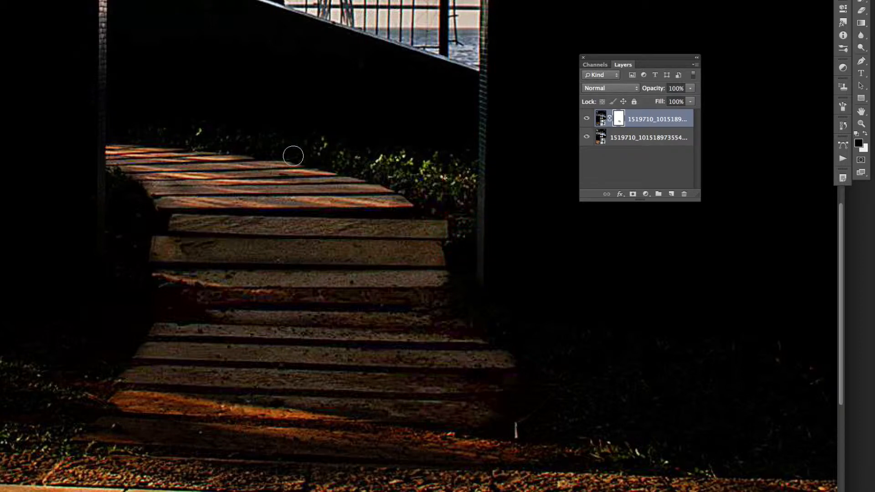
mouse_move(293, 152)
mouse_down()
mouse_move(299, 148)
mouse_move(234, 136)
mouse_move(119, 132)
mouse_up()
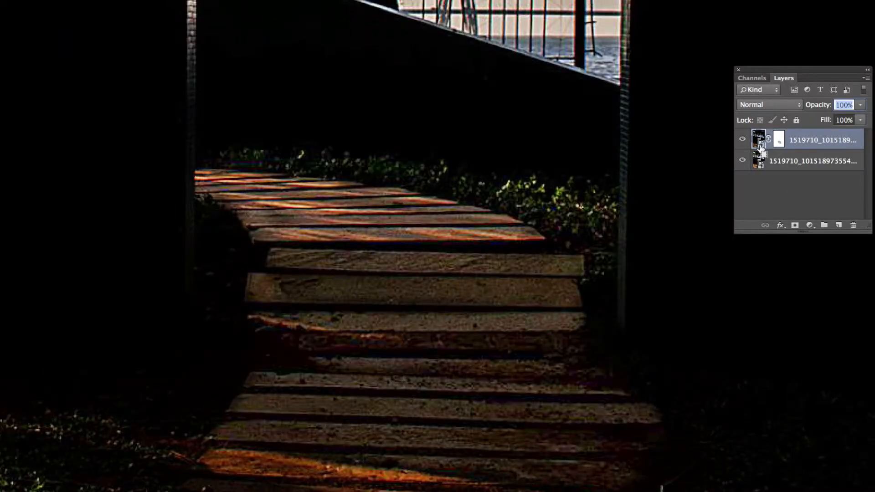
- Set up the Gradient tool with the radial gradient type at 15% opacity
key(super+minus)
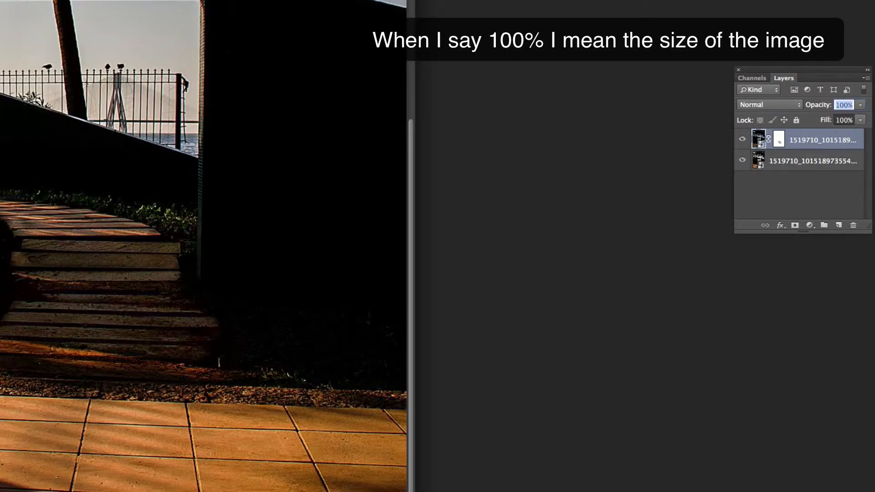
drag(205, 2, 611, 32)
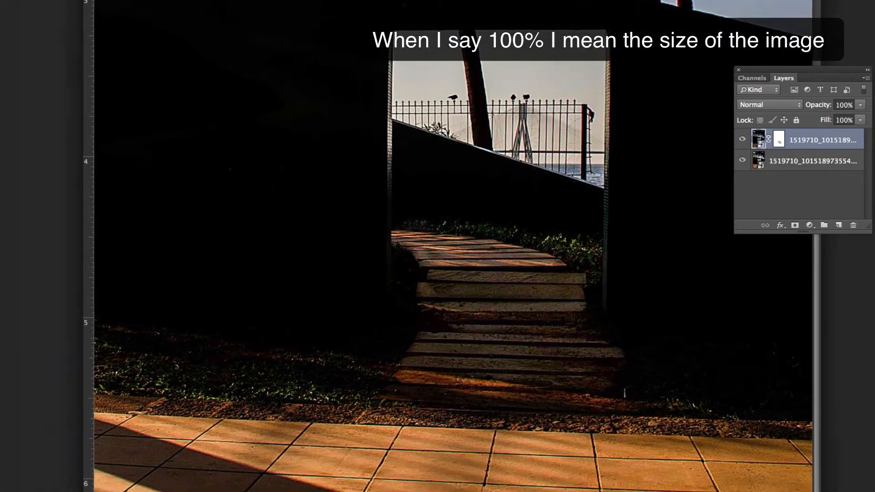
drag(755, 70, 776, 178)
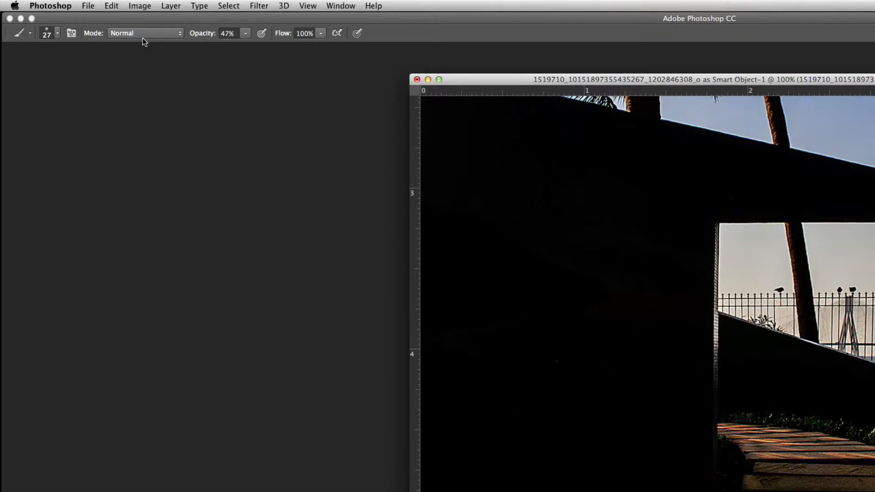
key(g)
click(80, 35)
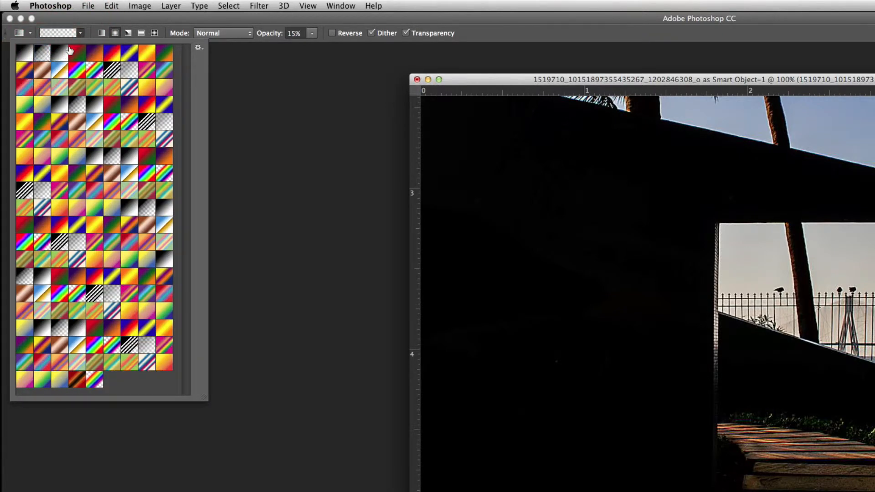
click(115, 35)
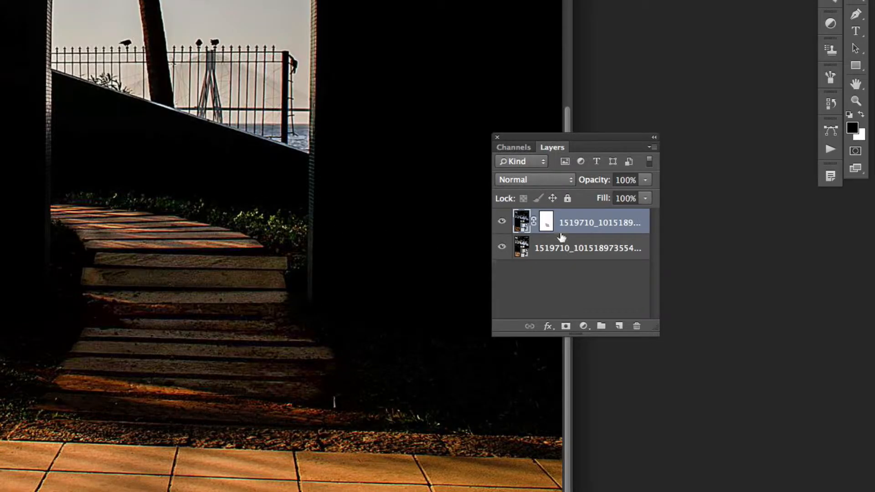
- Draw small white radial gradients on the upper layer's mask over the lower, middle and upper planks of the path
click(547, 223)
key(x)
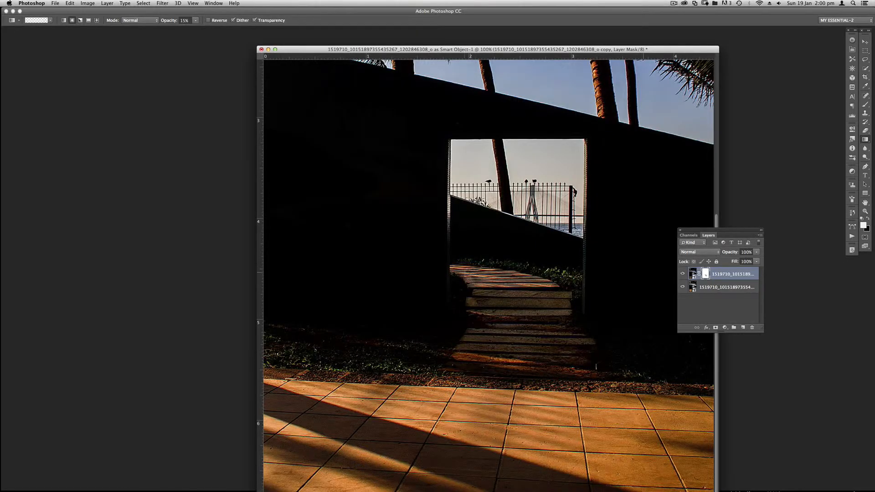
drag(476, 273, 498, 284)
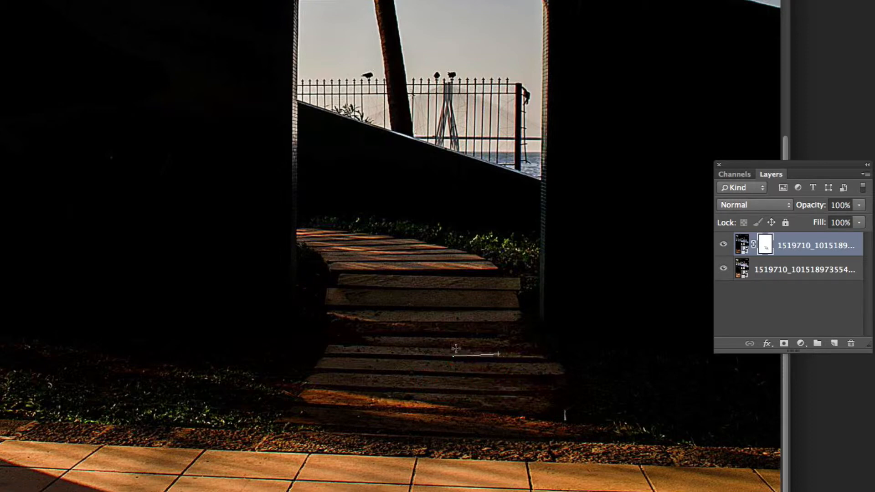
mouse_move(419, 375)
mouse_down()
mouse_move(436, 382)
mouse_move(424, 385)
mouse_up()
mouse_move(359, 363)
mouse_down()
mouse_move(357, 355)
mouse_move(387, 362)
mouse_move(398, 384)
mouse_move(474, 384)
mouse_up()
mouse_move(387, 365)
mouse_down()
mouse_move(436, 364)
mouse_move(476, 350)
mouse_up()
mouse_move(375, 316)
mouse_down()
mouse_move(497, 318)
mouse_move(416, 320)
mouse_move(473, 307)
mouse_move(382, 291)
mouse_move(503, 295)
mouse_move(506, 286)
mouse_move(454, 285)
mouse_up()
mouse_move(390, 270)
mouse_down()
mouse_move(346, 255)
mouse_move(398, 251)
mouse_move(387, 274)
mouse_move(413, 262)
mouse_move(448, 274)
mouse_up()
drag(467, 273, 476, 288)
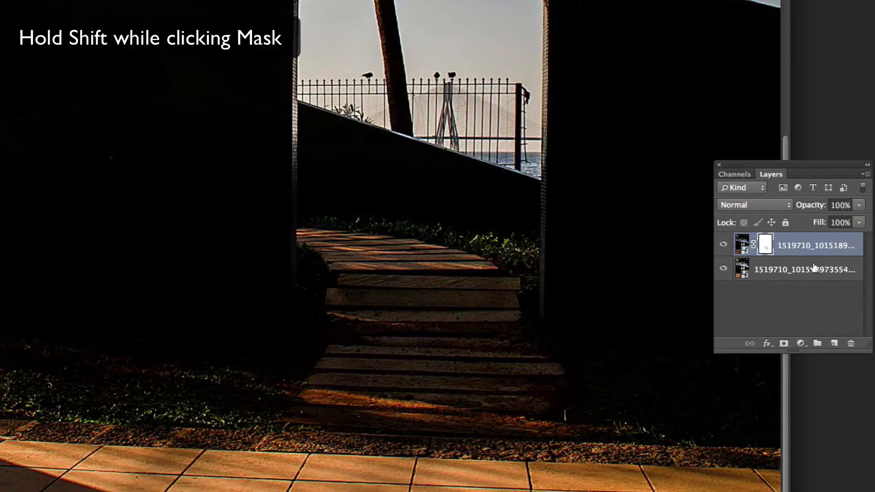
- Disable and re-enable the upper layer's mask to compare the path with and without the brightening
shift+click(766, 247)
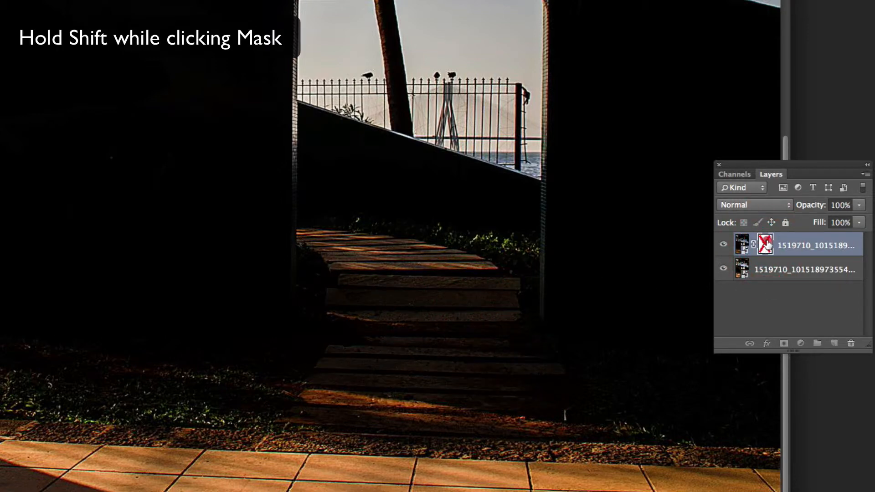
shift+click(766, 246)
shift+click(766, 246)
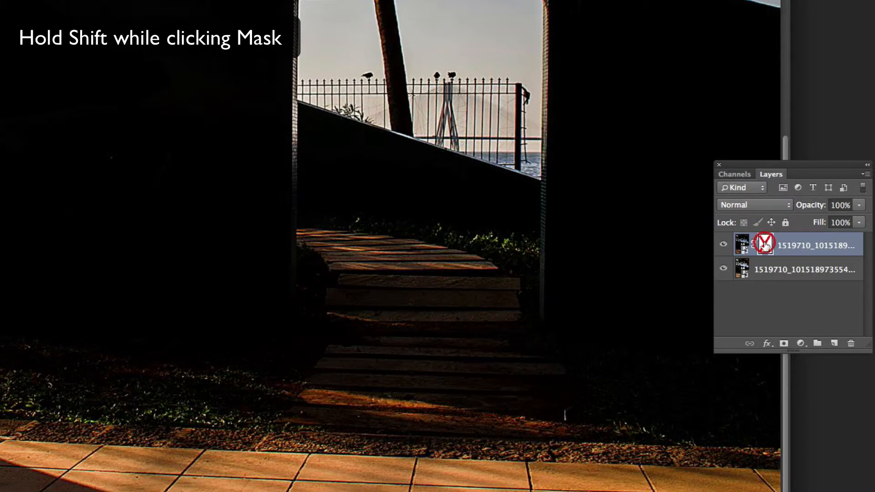
shift+click(766, 246)
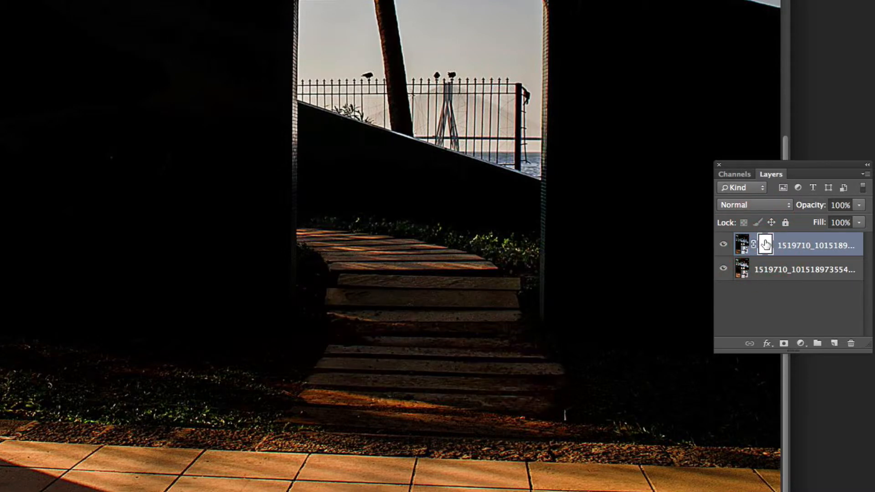
- Add more radial gradients on the mask from the lower planks of the path up to its far curved end
drag(358, 353, 548, 372)
drag(412, 388, 478, 379)
drag(423, 364, 480, 365)
mouse_move(444, 324)
mouse_down()
mouse_move(386, 321)
mouse_move(503, 319)
mouse_move(496, 299)
mouse_move(356, 301)
mouse_up()
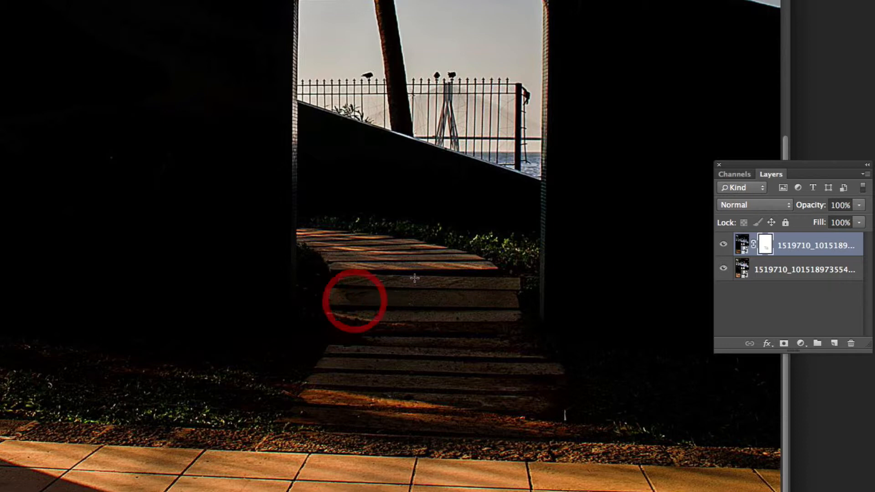
drag(459, 287, 412, 294)
mouse_move(370, 266)
mouse_down()
mouse_move(384, 261)
mouse_move(360, 268)
mouse_move(382, 267)
mouse_move(336, 242)
mouse_up()
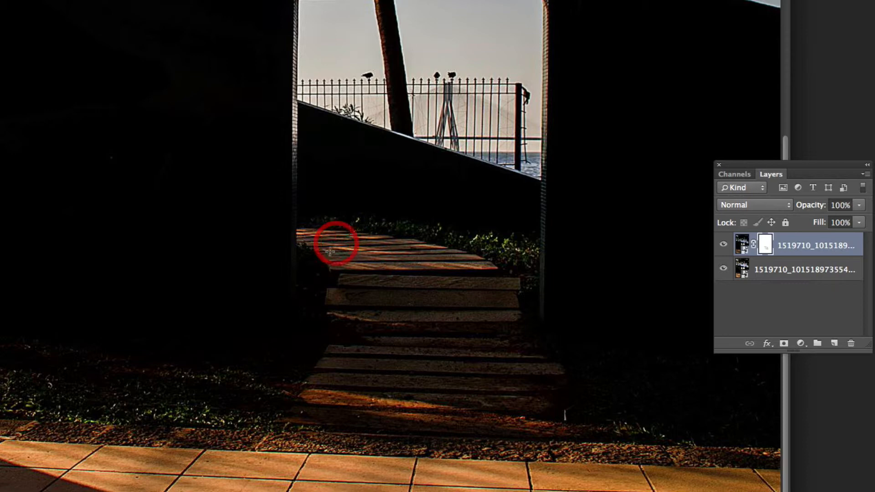
mouse_move(388, 250)
mouse_down()
mouse_move(406, 250)
mouse_move(405, 259)
mouse_up()
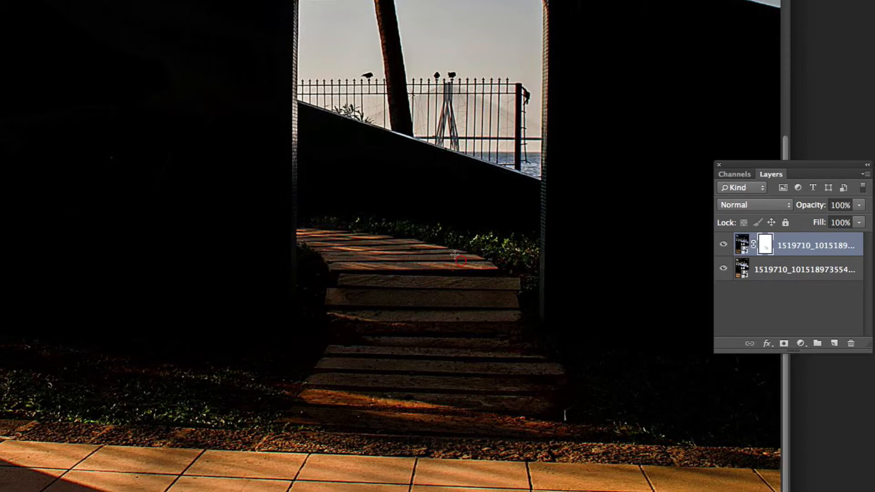
click(469, 260)
- Turn the layer mask off and on again to check the blending of the path
shift+click(765, 246)
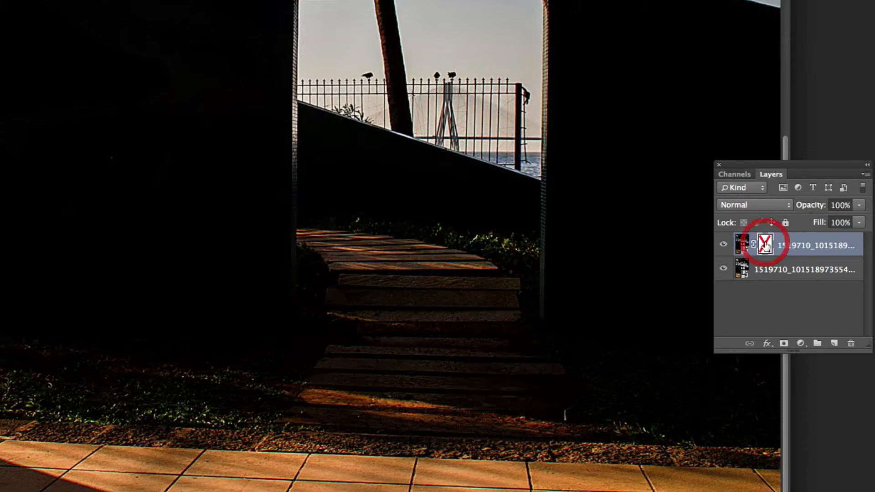
shift+click(766, 247)
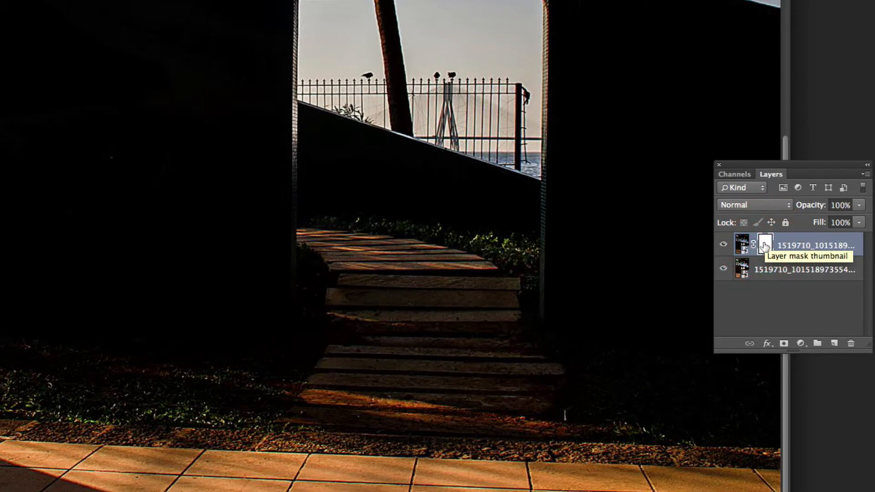
shift+click(764, 247)
shift+click(765, 247)
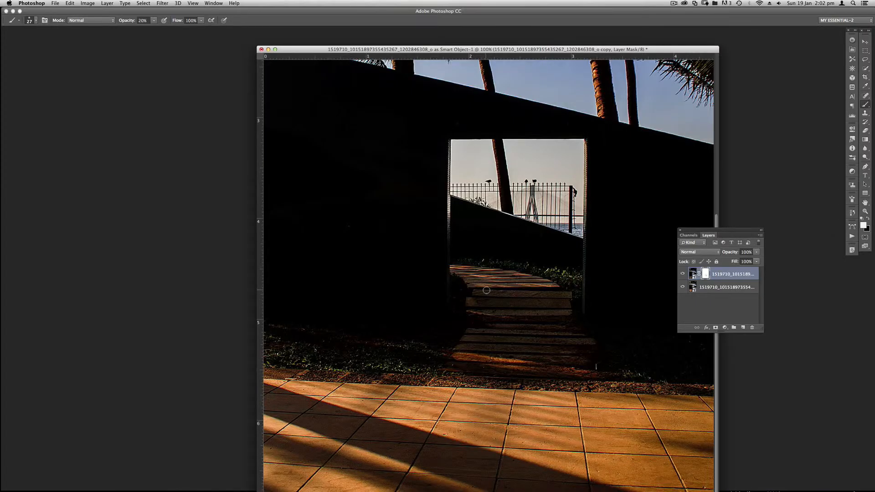
- Reduce the brush size to 6 and, at 20% opacity, paint white on the mask over the path's upper sunlit planks
key(super+plus)
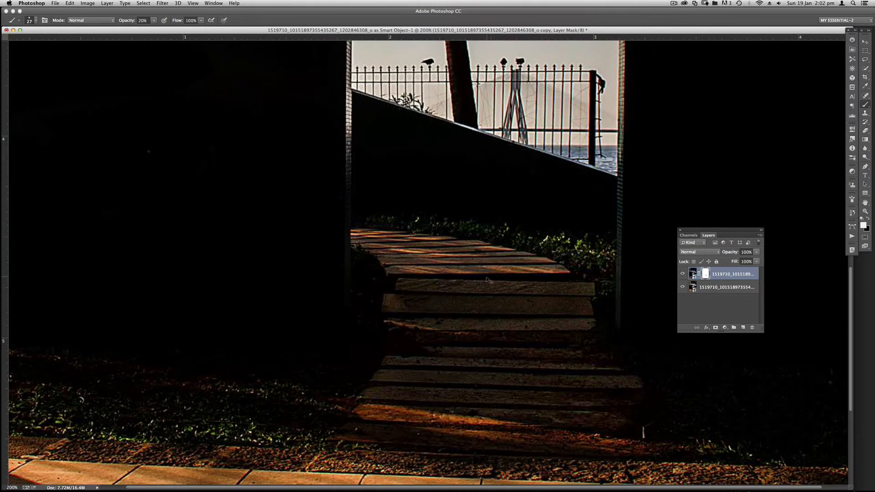
key(super+plus)
key(bracketleft)
key(bracketleft)
key(bracketleft)
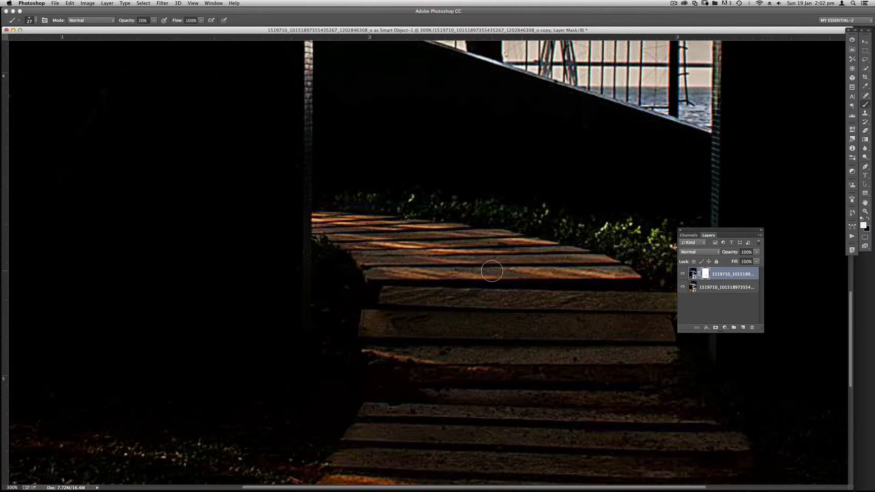
key(bracketleft)
drag(423, 260, 461, 259)
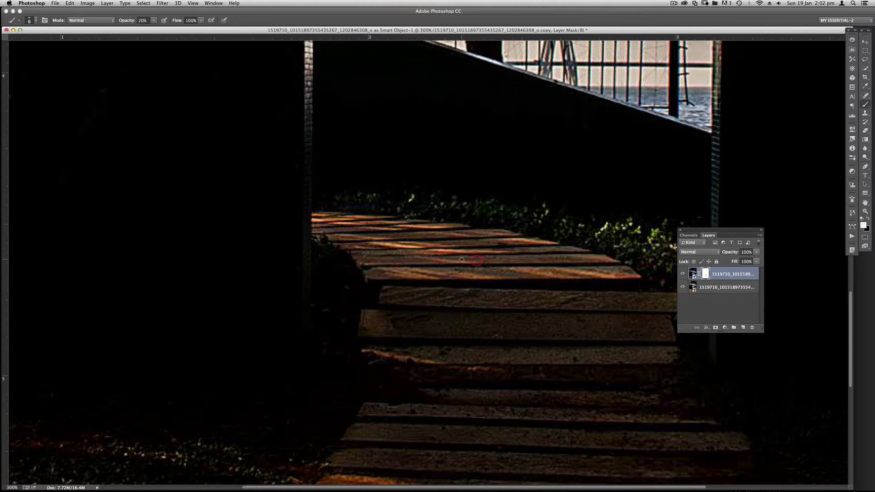
click(498, 259)
click(565, 260)
click(507, 243)
click(486, 241)
click(392, 258)
- Paint white on the mask along the nearest sunlit plank, from its near middle to its far right end
click(435, 277)
click(440, 275)
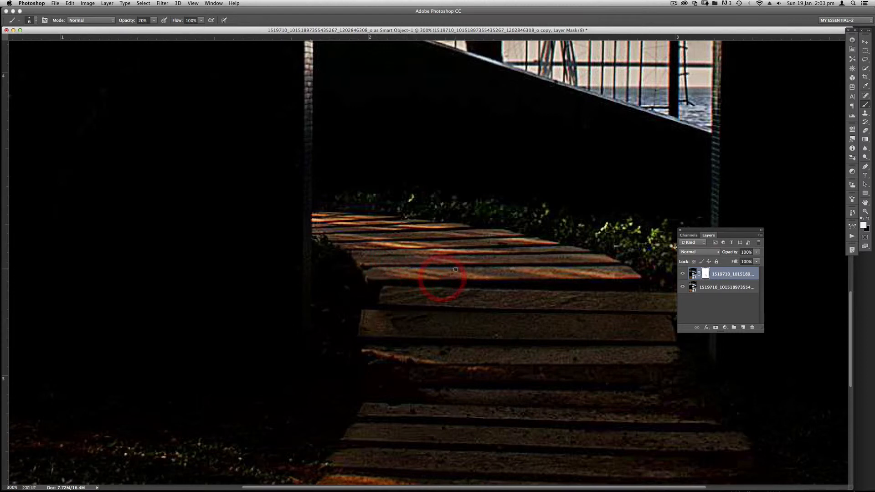
drag(507, 274, 514, 272)
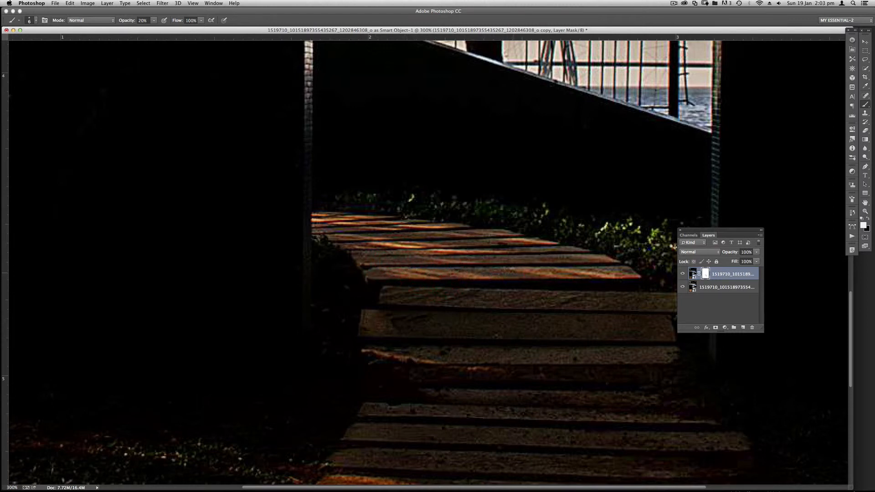
click(537, 279)
click(580, 275)
drag(575, 275, 630, 270)
- View the photo at 100% and toggle the layer mask to compare the path before and after painting
key(super+minus)
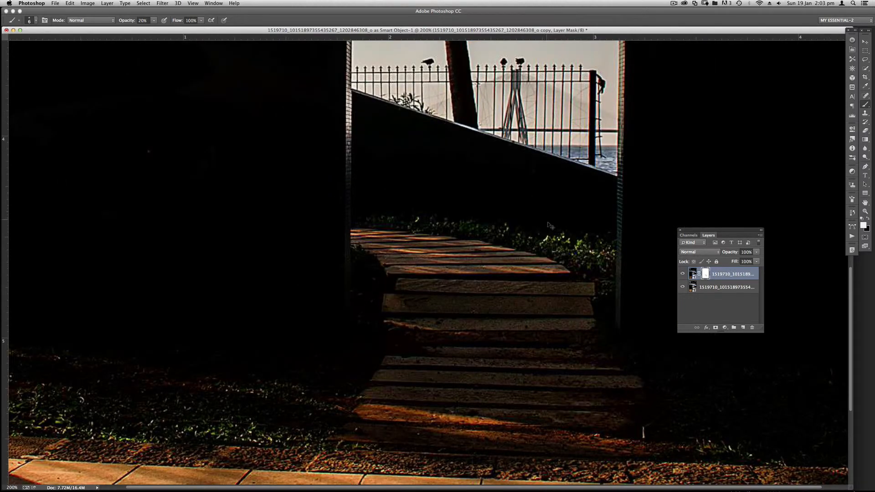
key(super+minus)
drag(445, 32, 667, 45)
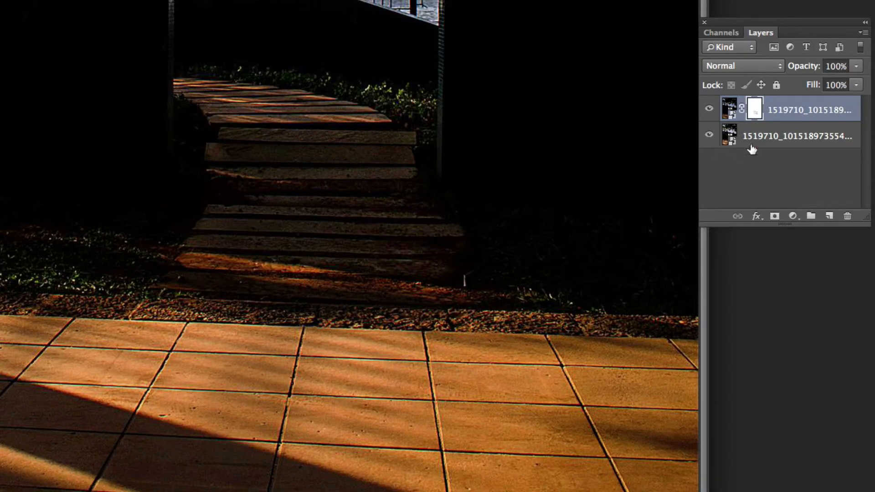
shift+click(754, 109)
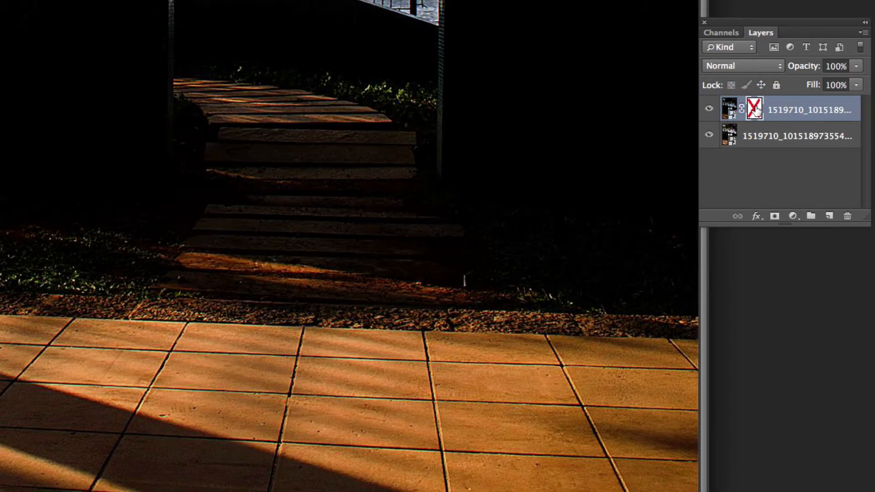
shift+click(754, 109)
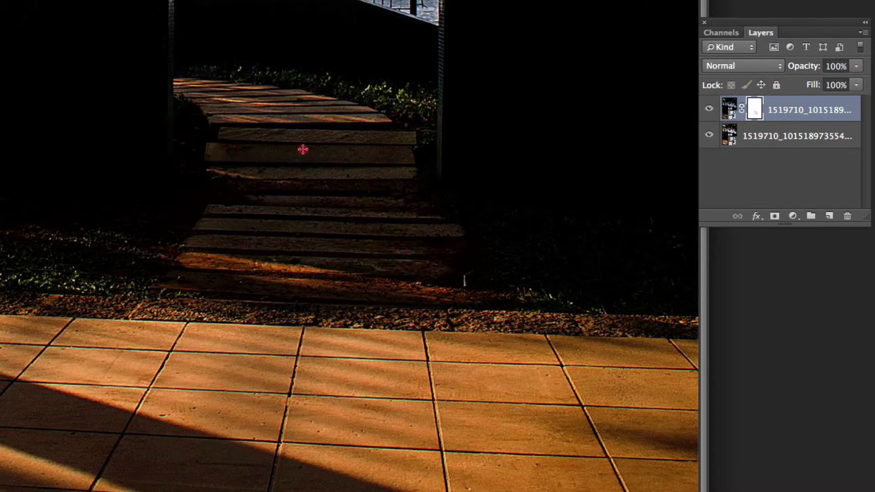
- Draw further radial gradients on the mask over the middle and lower steps of the path
drag(352, 155, 298, 163)
mouse_move(351, 179)
mouse_down()
mouse_move(283, 180)
mouse_move(332, 187)
mouse_up()
mouse_move(274, 215)
mouse_down()
mouse_move(328, 226)
mouse_move(330, 254)
mouse_move(348, 256)
mouse_up()
drag(220, 259, 319, 274)
drag(414, 253, 345, 259)
drag(347, 223, 393, 233)
drag(335, 158, 360, 140)
- Create the Dodging & Burning layer in Overlay mode and select the Dodge tool with Midtones range and 35% exposure
key(F2)
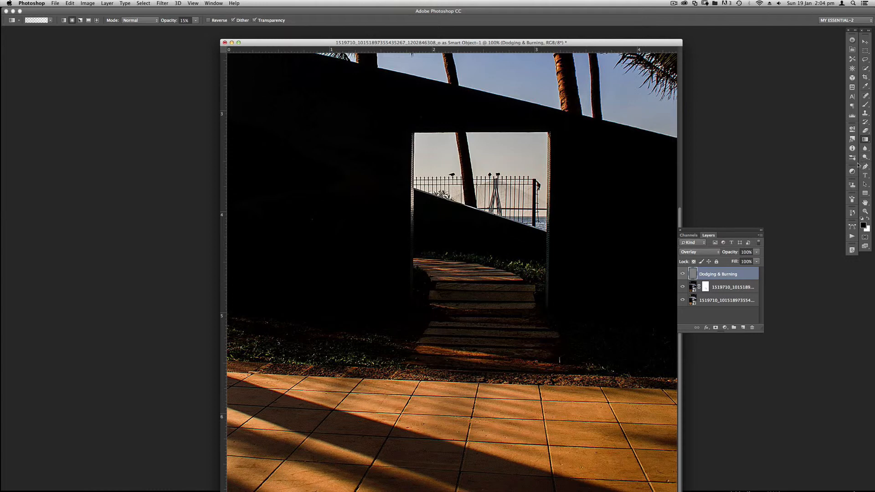
click(865, 158)
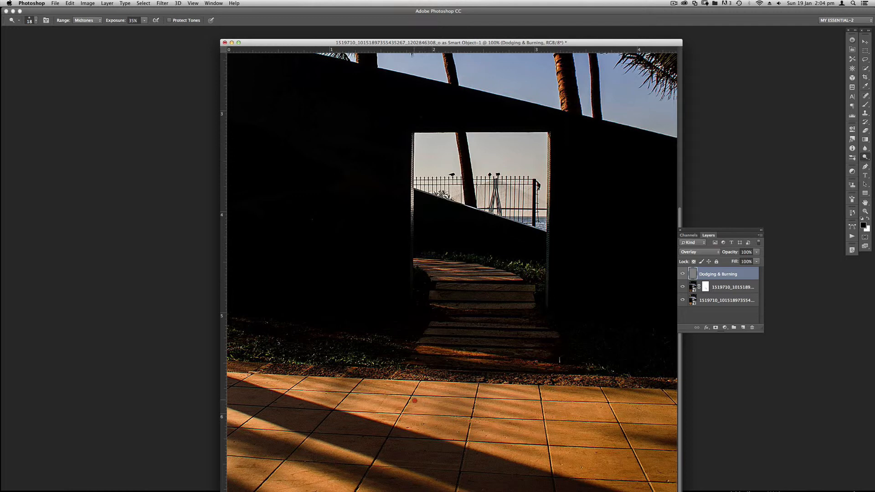
- Dodge the sunlit patches on the central and right-hand floor tiles near the stone border
click(466, 414)
click(480, 410)
click(481, 401)
click(500, 396)
click(523, 392)
click(603, 399)
click(608, 400)
- Dodge the sunlit floor tiles on the left, between the stone border and the diagonal shadow
click(375, 390)
click(354, 389)
drag(266, 376, 315, 393)
click(339, 392)
click(375, 401)
click(351, 404)
- Dodge the central floor tiles along the diagonal shadow's edge and a spot on the right-hand tiles
click(451, 433)
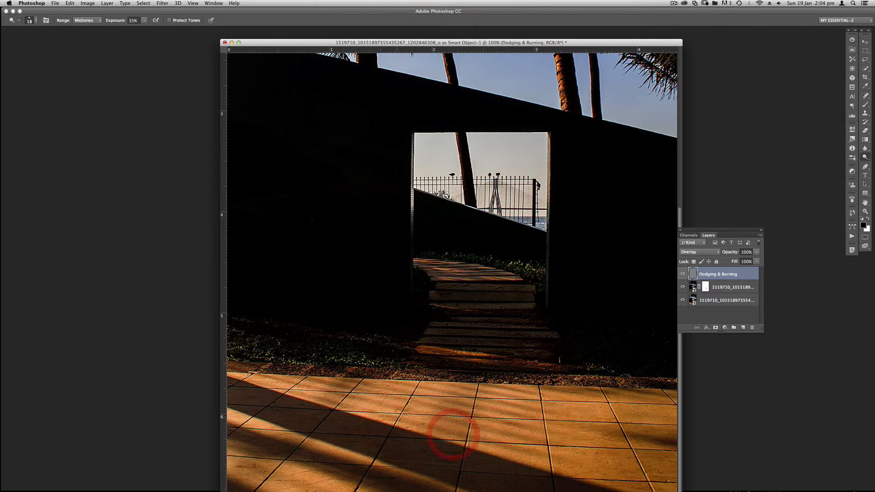
click(470, 437)
click(419, 411)
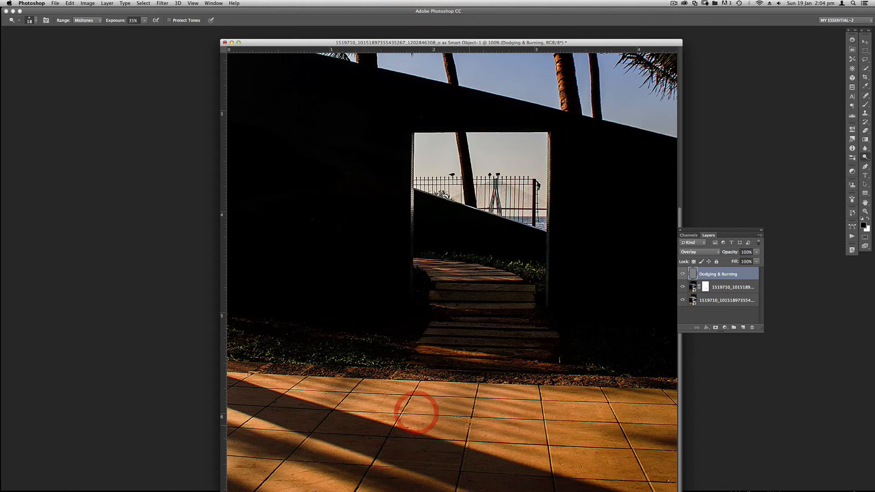
click(486, 429)
click(472, 427)
click(475, 417)
click(481, 408)
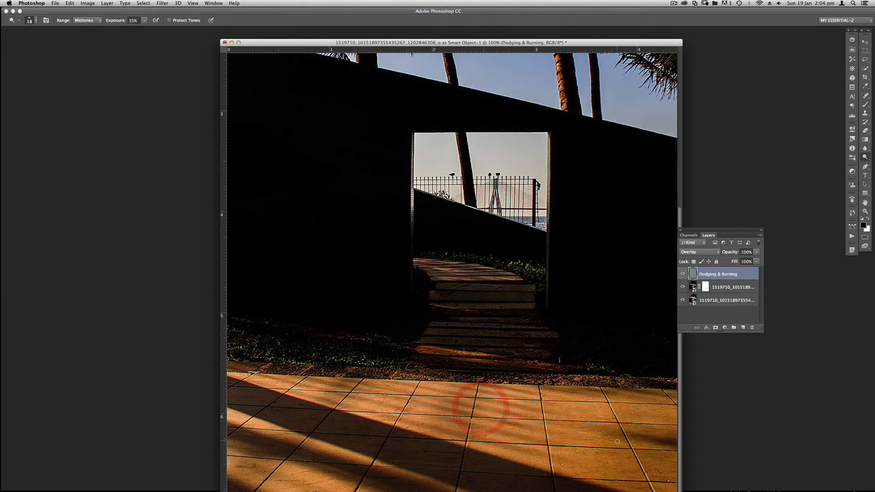
click(609, 440)
click(605, 443)
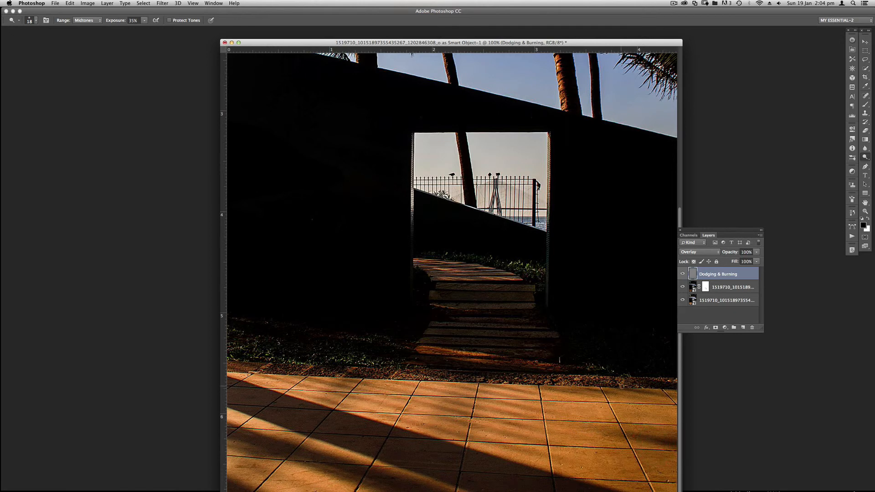
- Hide and show the Dodging & Burning layer to compare the floor tiles before and after dodging
click(683, 274)
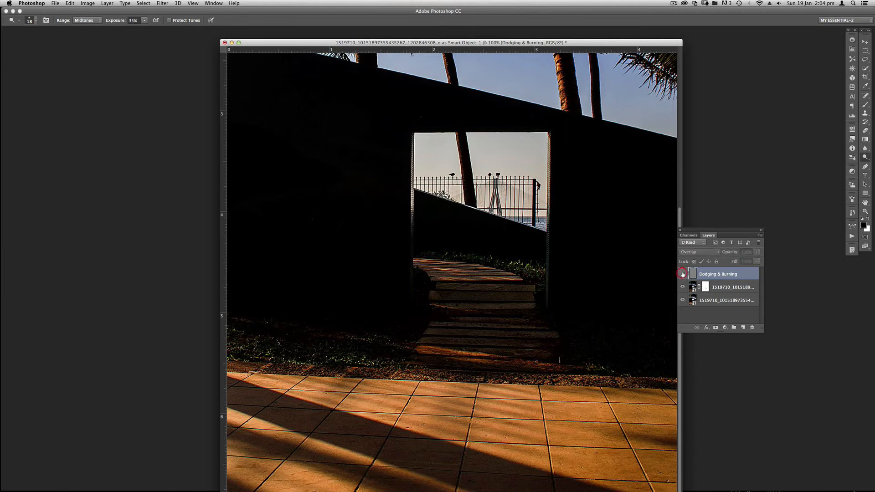
click(683, 274)
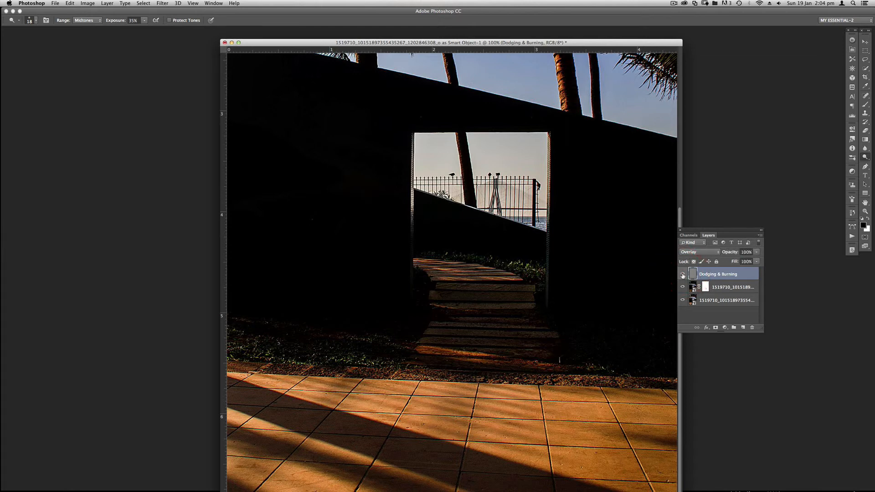
click(683, 274)
click(683, 275)
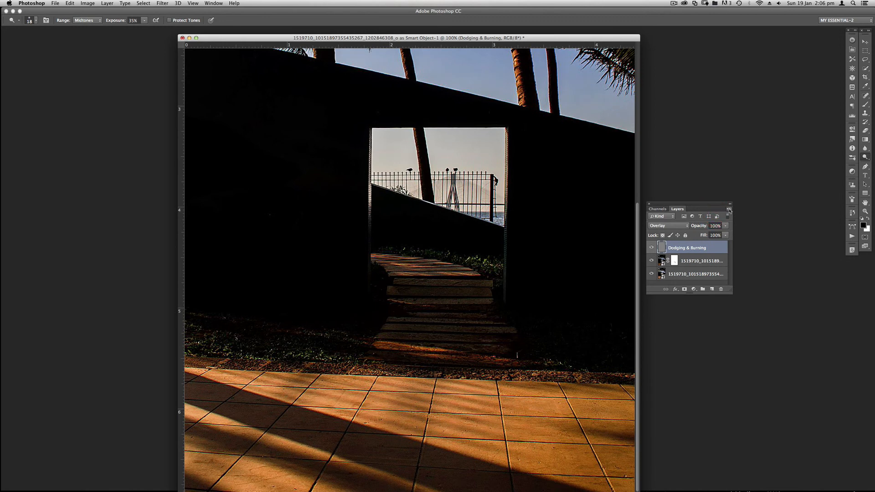
- Flatten the image into a single background layer
click(728, 209)
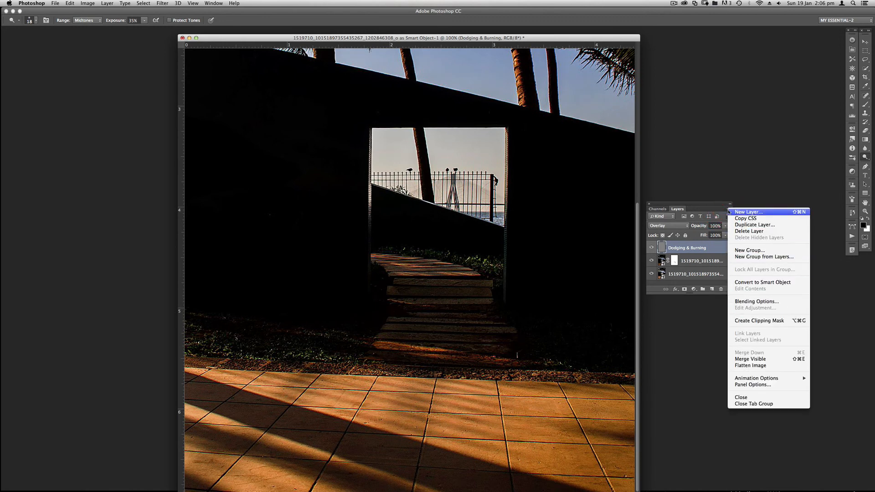
click(737, 366)
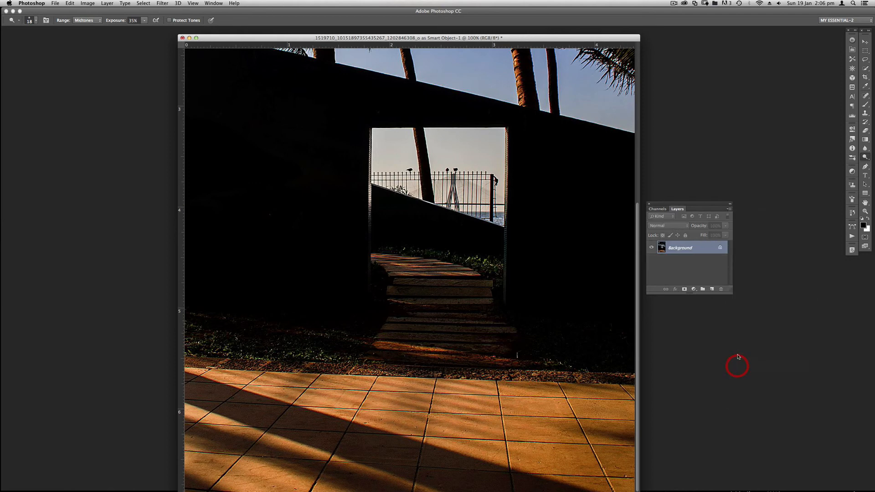